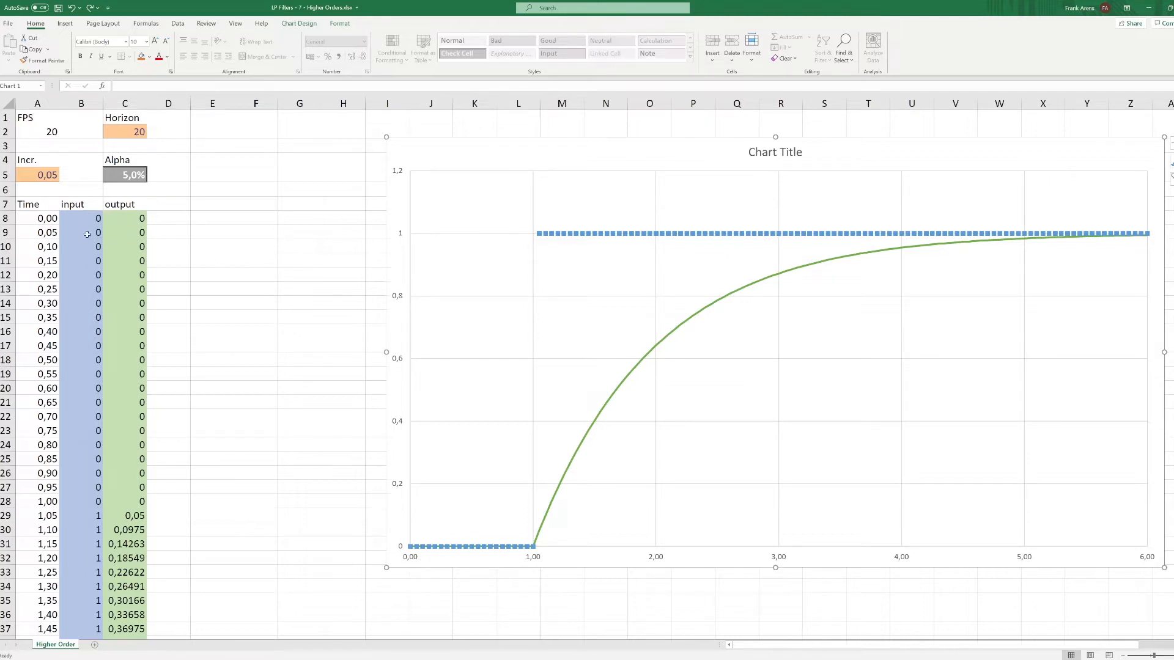
- Check the step input formula in B29, and set the Horizon in C2 to 50
{"action": "left_click", "coordinate": [82, 515]}
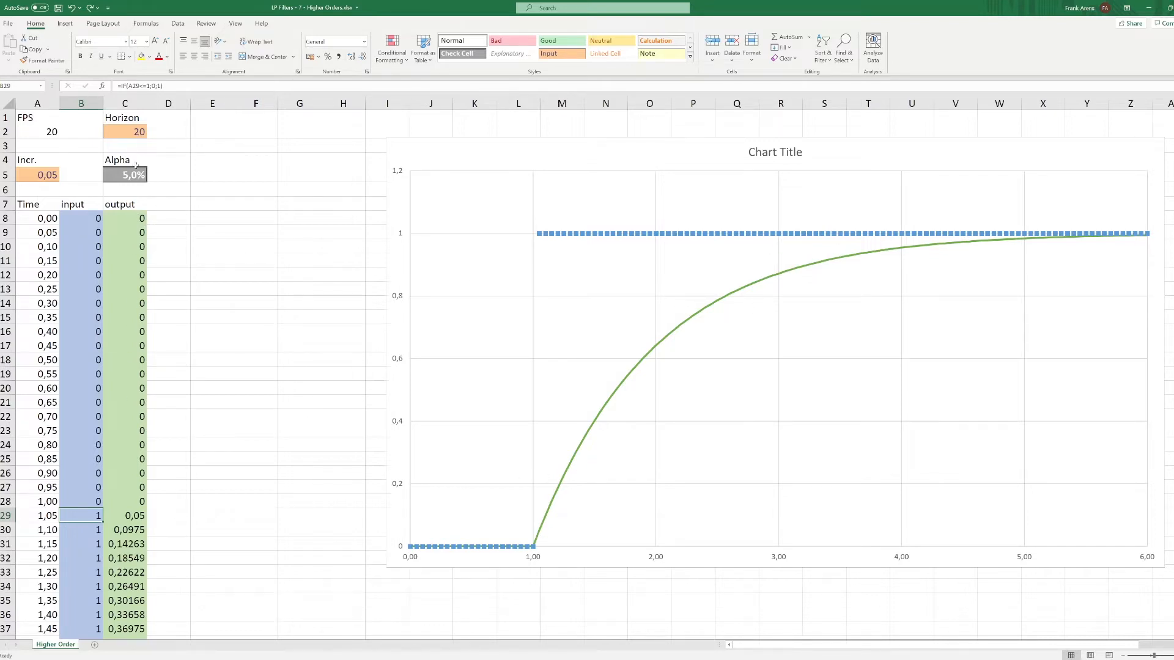
{"action": "left_click", "coordinate": [129, 131]}
{"action": "double_click", "coordinate": [129, 131]}
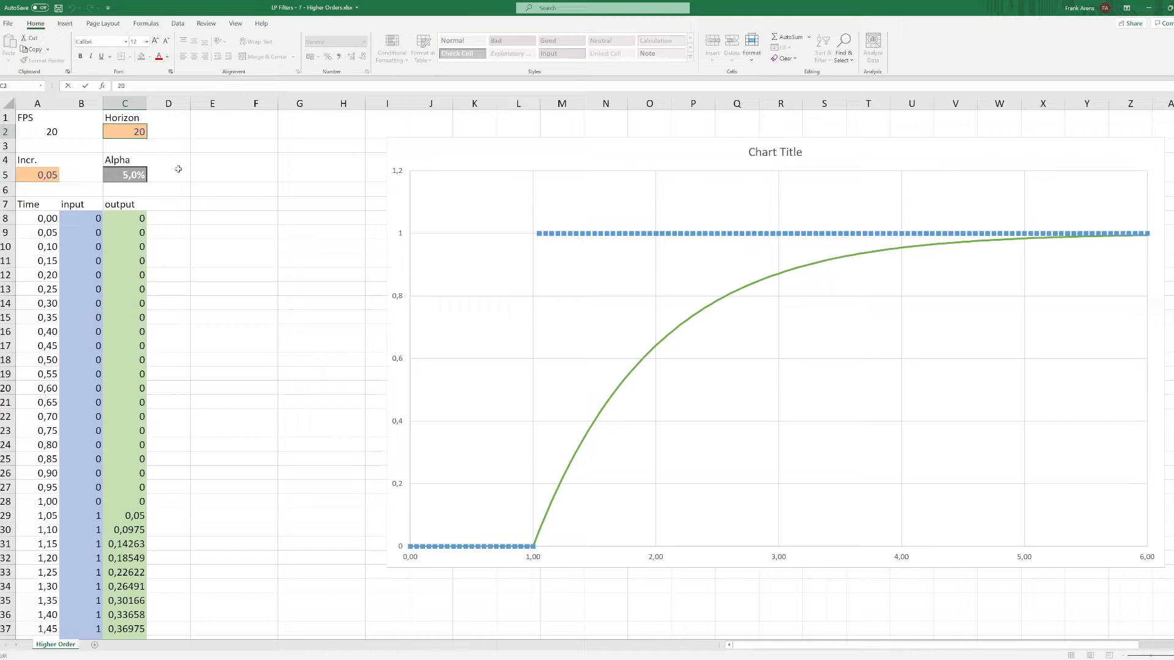
{"action": "key", "text": "Escape"}
{"action": "type", "text": "50"}
{"action": "key", "text": "Return"}
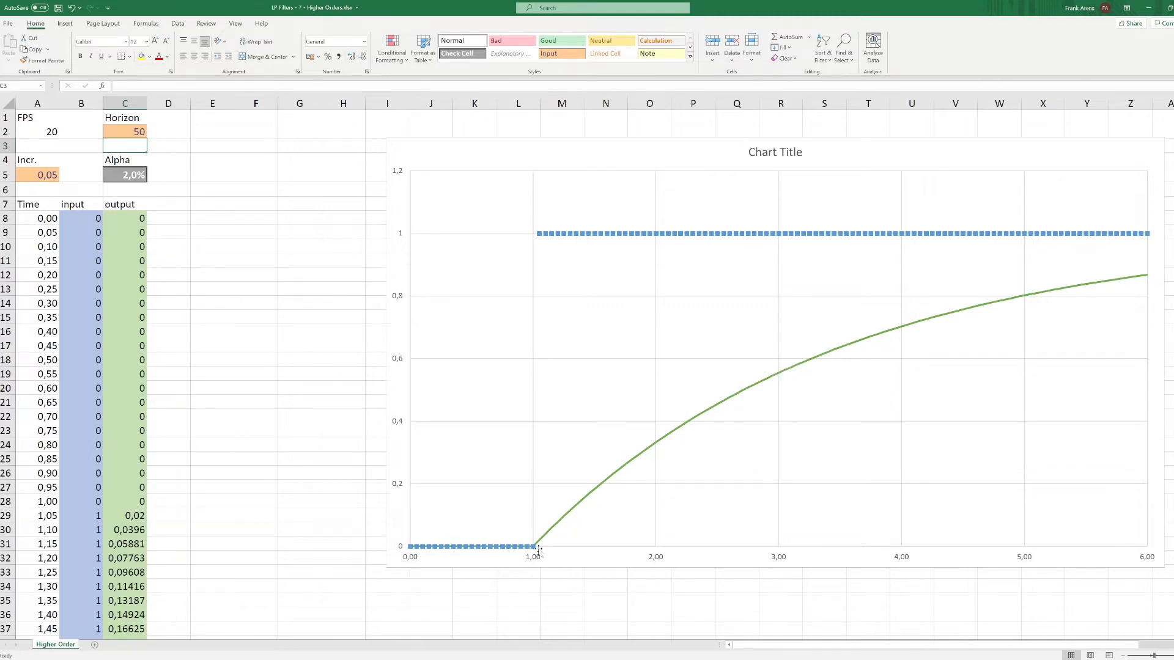
- Set the Horizon in C2 back to 20
{"action": "left_click", "coordinate": [129, 133]}
{"action": "type", "text": "20"}
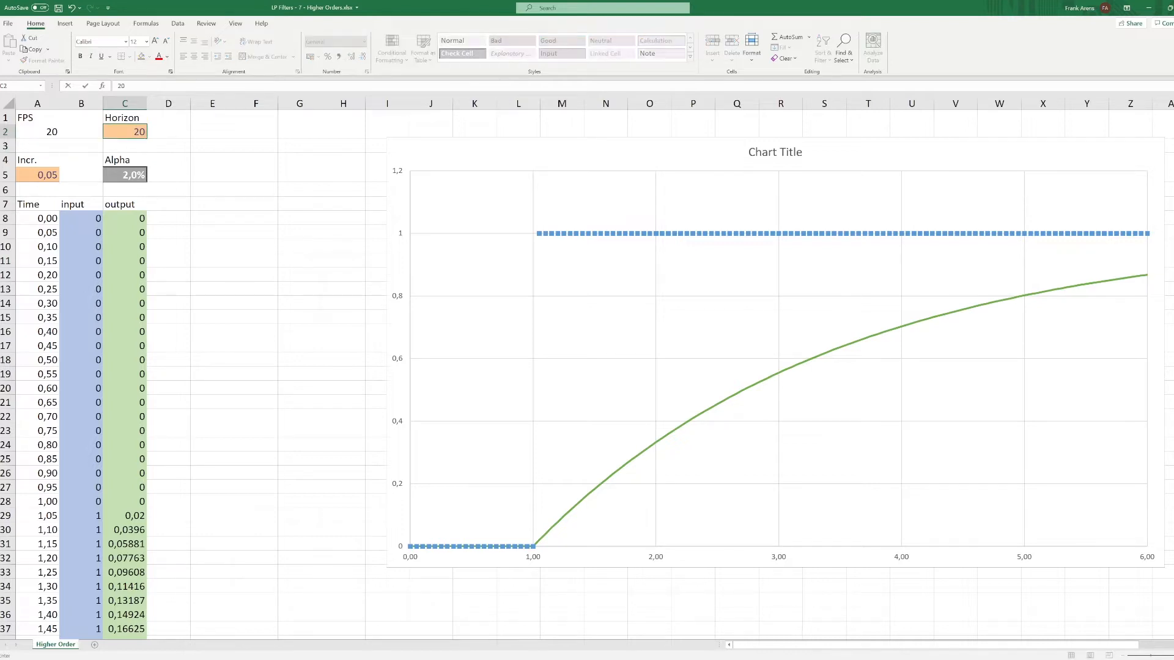
{"action": "key", "text": "Return"}
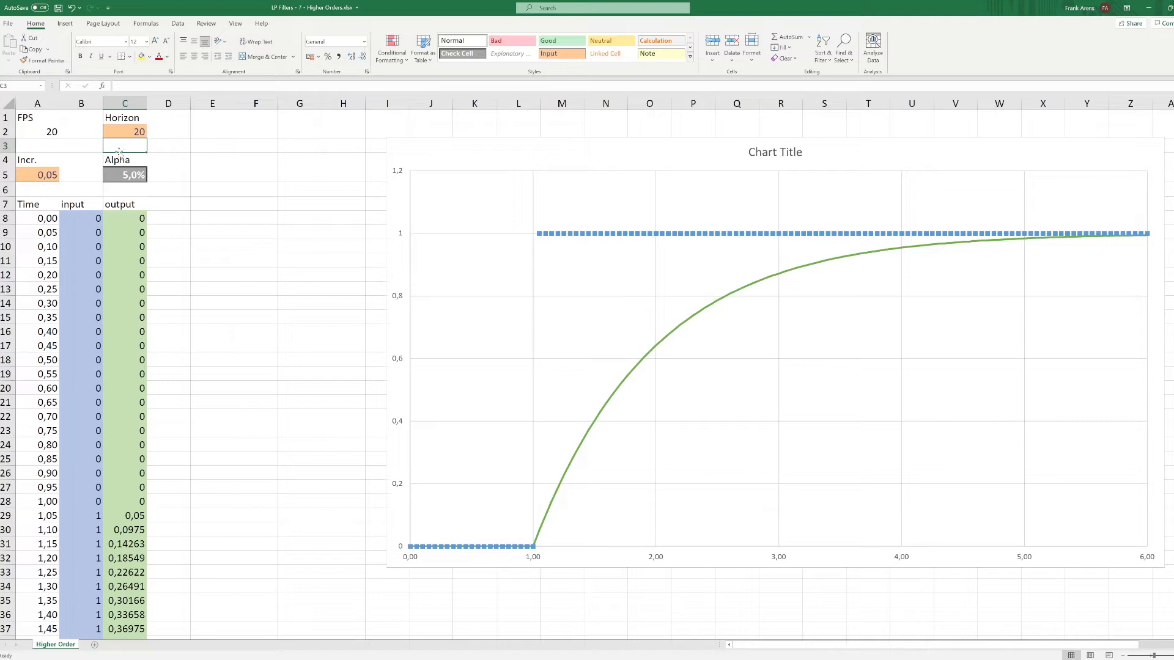
- Copy the whole of column C into column D to create a second filter output based on the first
{"action": "left_click", "coordinate": [126, 103]}
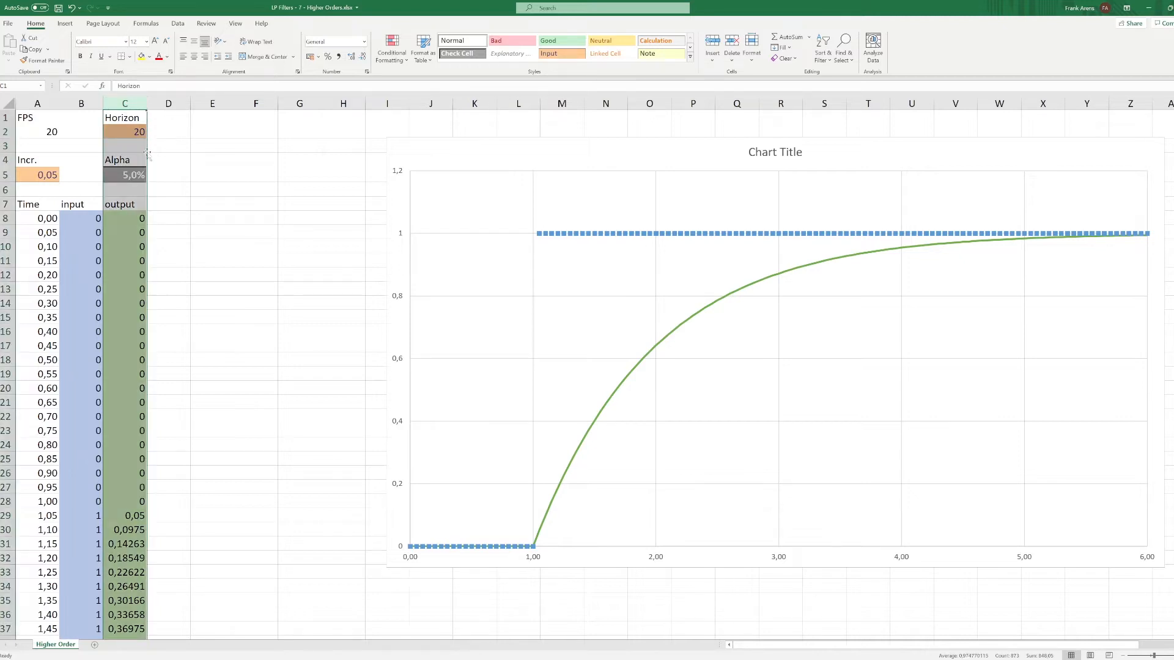
{"action": "left_click_drag", "start_coordinate": [147, 154], "coordinate": [178, 153]}
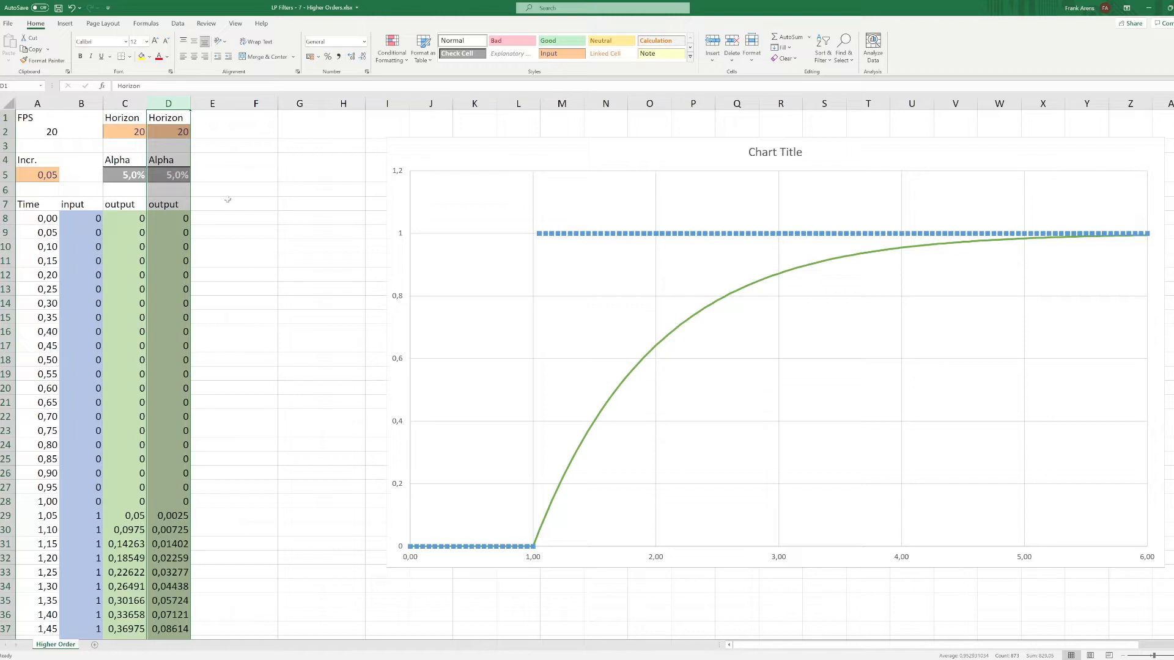
{"action": "left_click", "coordinate": [261, 204]}
- Clear the copied Horizon and Alpha labels, values and cell formatting from the upper cells of column D
{"action": "left_click", "coordinate": [167, 118]}
{"action": "key", "text": "Delete"}
{"action": "left_click", "coordinate": [174, 131]}
{"action": "key", "text": "Delete"}
{"action": "left_click", "coordinate": [173, 173]}
{"action": "key", "text": "Delete"}
{"action": "left_click", "coordinate": [166, 163]}
{"action": "key", "text": "Delete"}
{"action": "left_click", "coordinate": [230, 172]}
{"action": "left_click", "coordinate": [176, 175]}
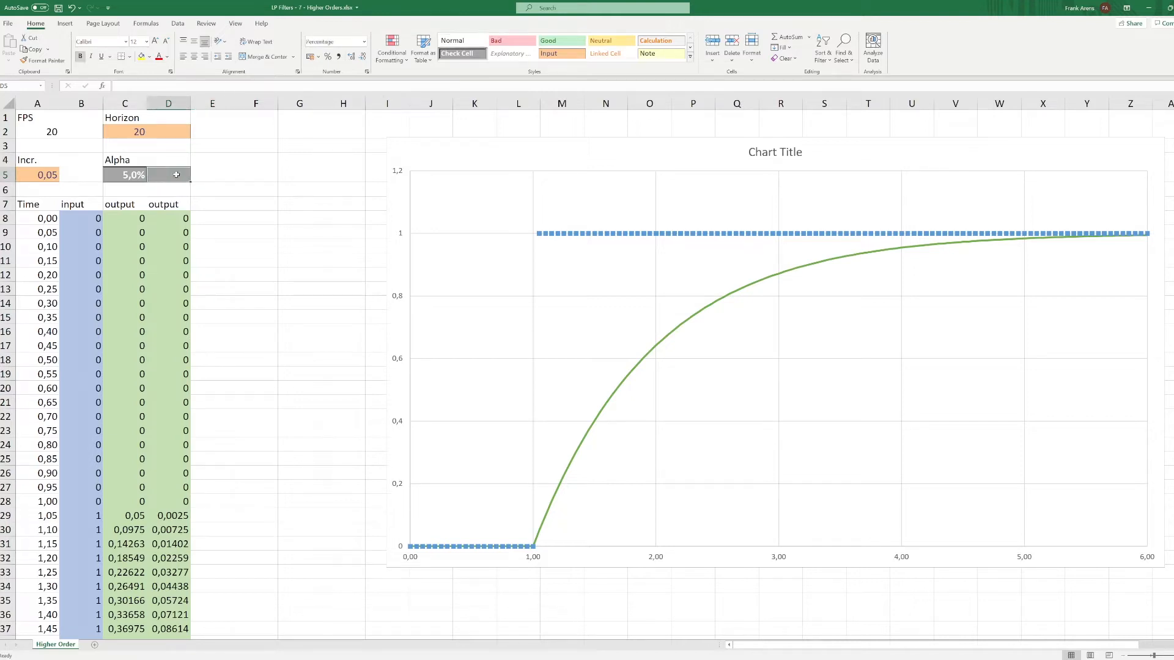
{"action": "left_click", "coordinate": [208, 178]}
{"action": "key", "text": "ctrl+c"}
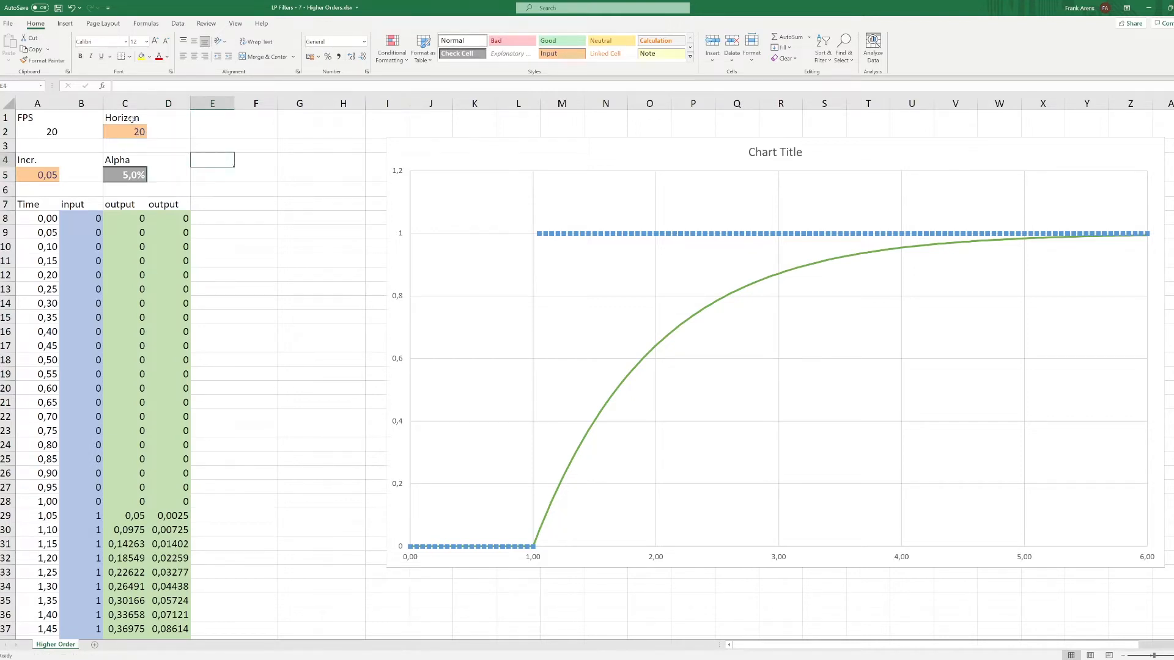
- Examine the Horizon cell, the formulas in B8, C8 and D8, and the values in both output columns
{"action": "left_click", "coordinate": [133, 132]}
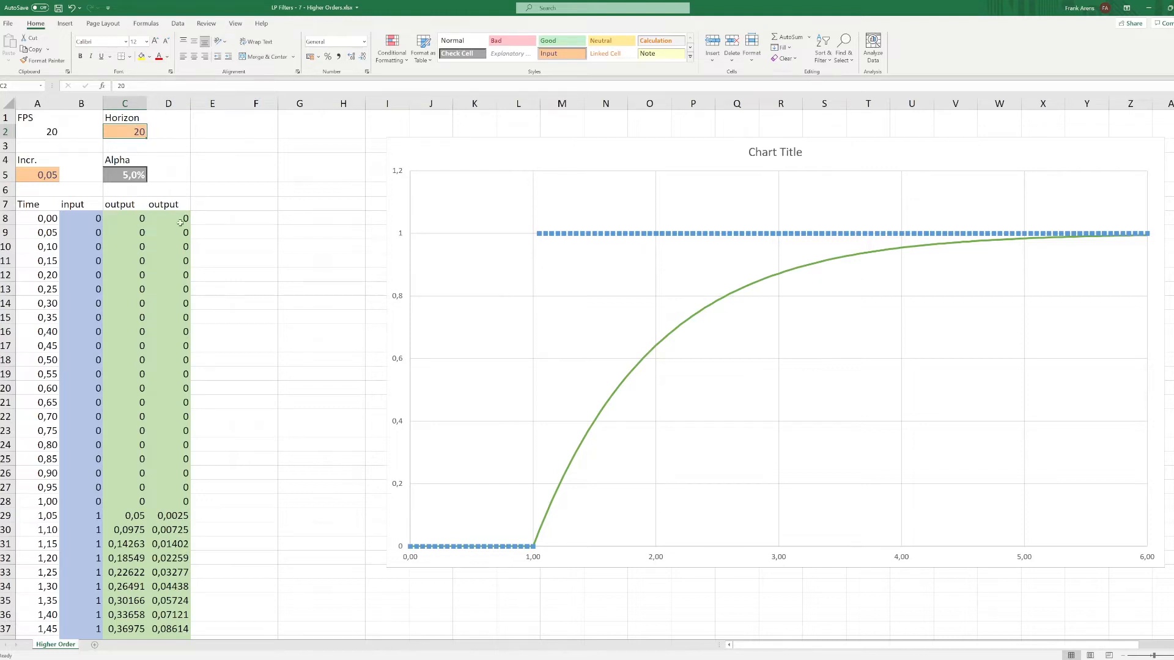
{"action": "left_click", "coordinate": [92, 218]}
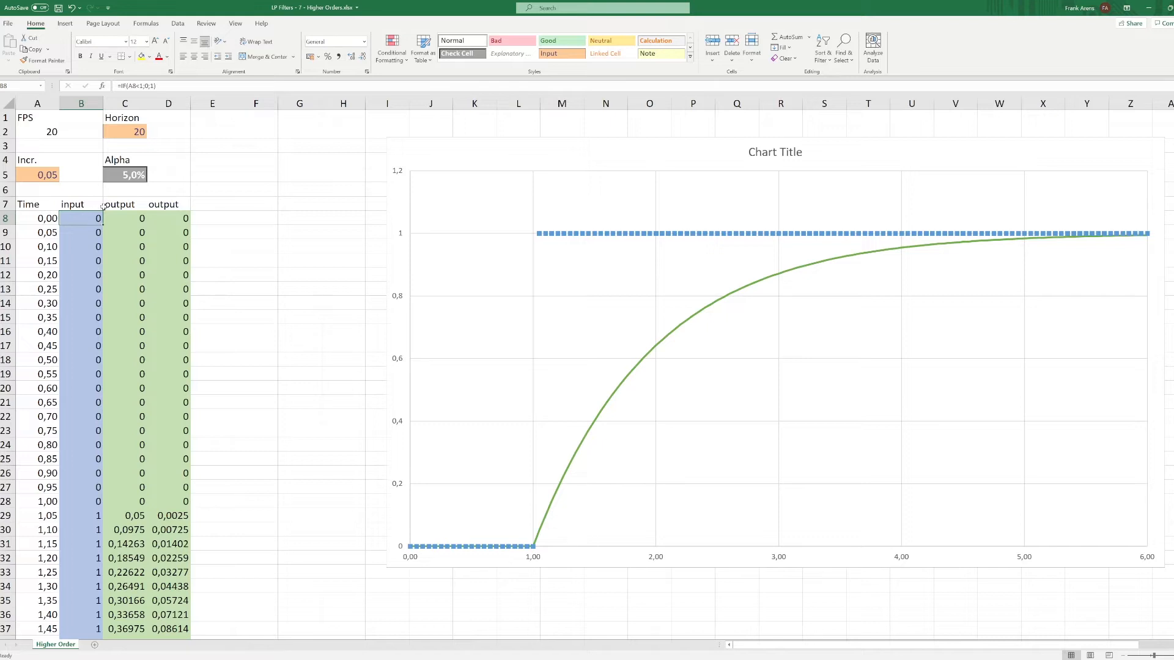
{"action": "left_click", "coordinate": [128, 219]}
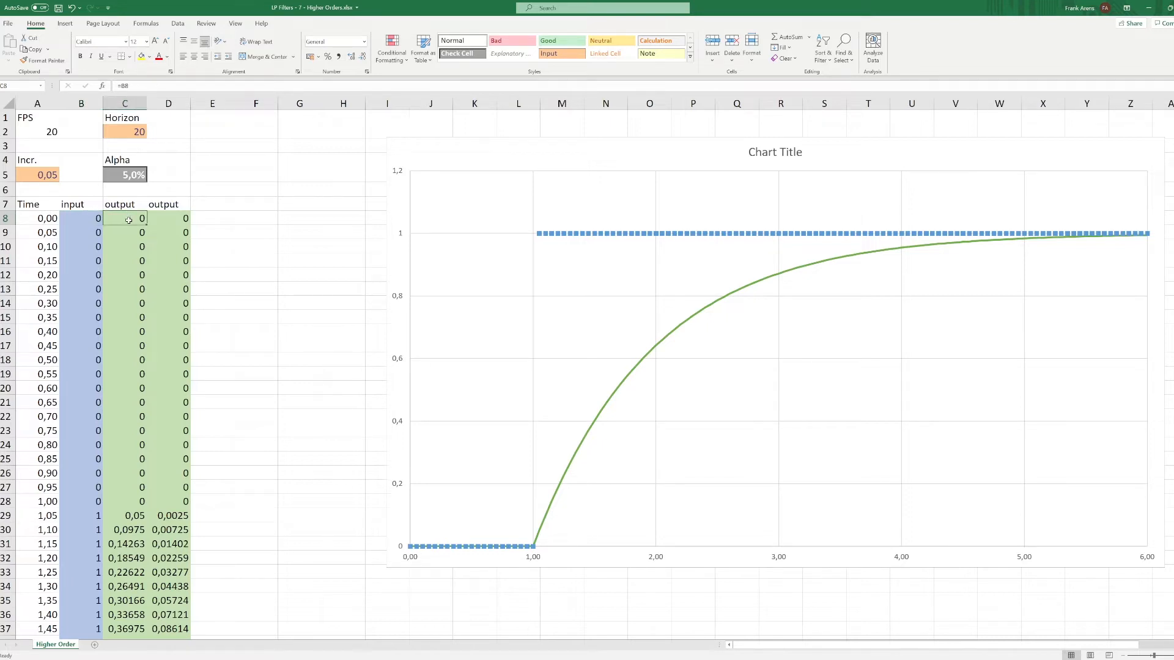
{"action": "left_click", "coordinate": [173, 219]}
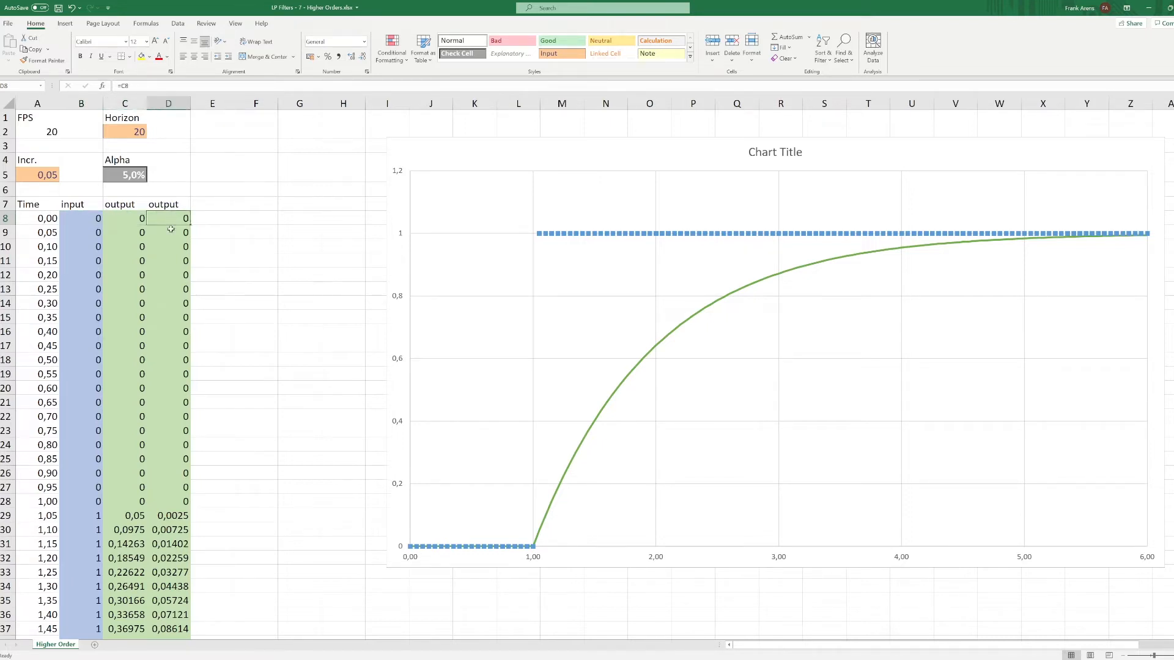
{"action": "scroll", "coordinate": [175, 472], "scroll_direction": "down", "scroll_amount": 3}
{"action": "scroll", "coordinate": [162, 486], "scroll_direction": "up", "scroll_amount": 1}
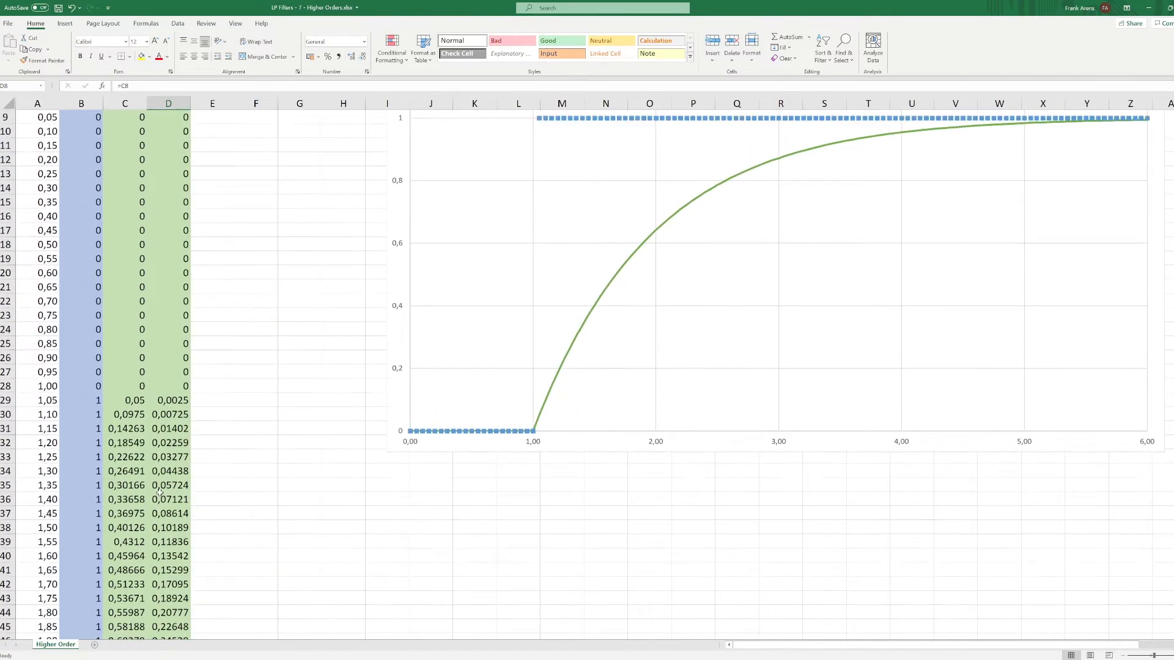
{"action": "scroll", "coordinate": [160, 492], "scroll_direction": "up", "scroll_amount": 3}
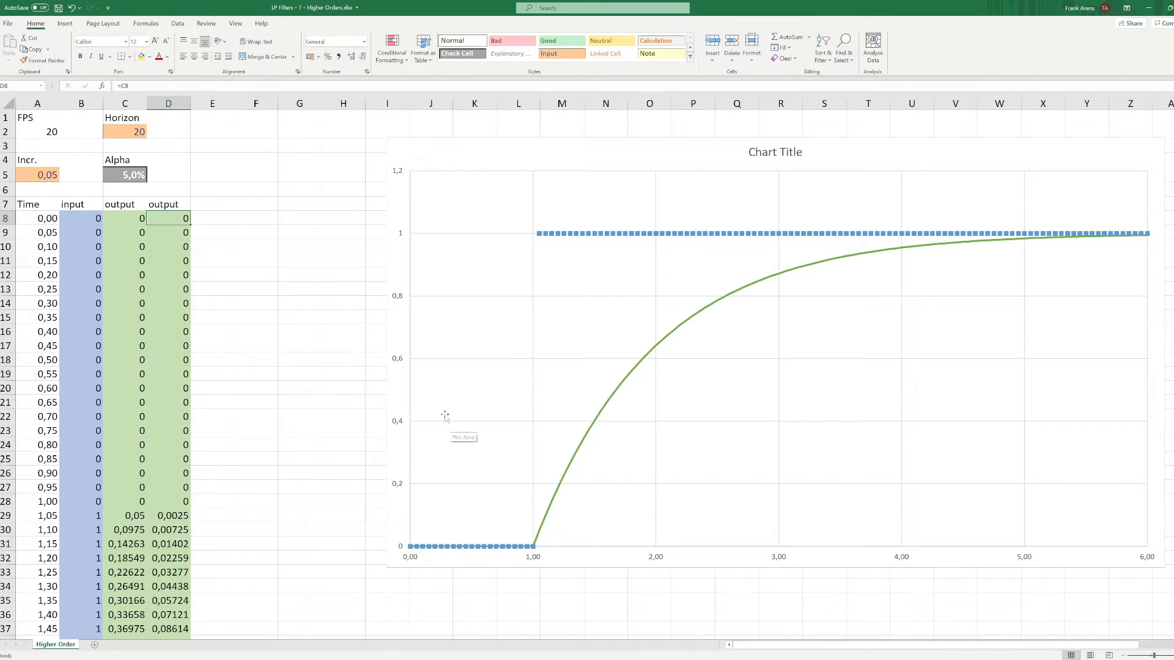
- Plot the column D output against time as a yellow curve in the chart, and shade the column yellow to match
{"action": "right_click", "coordinate": [694, 385]}
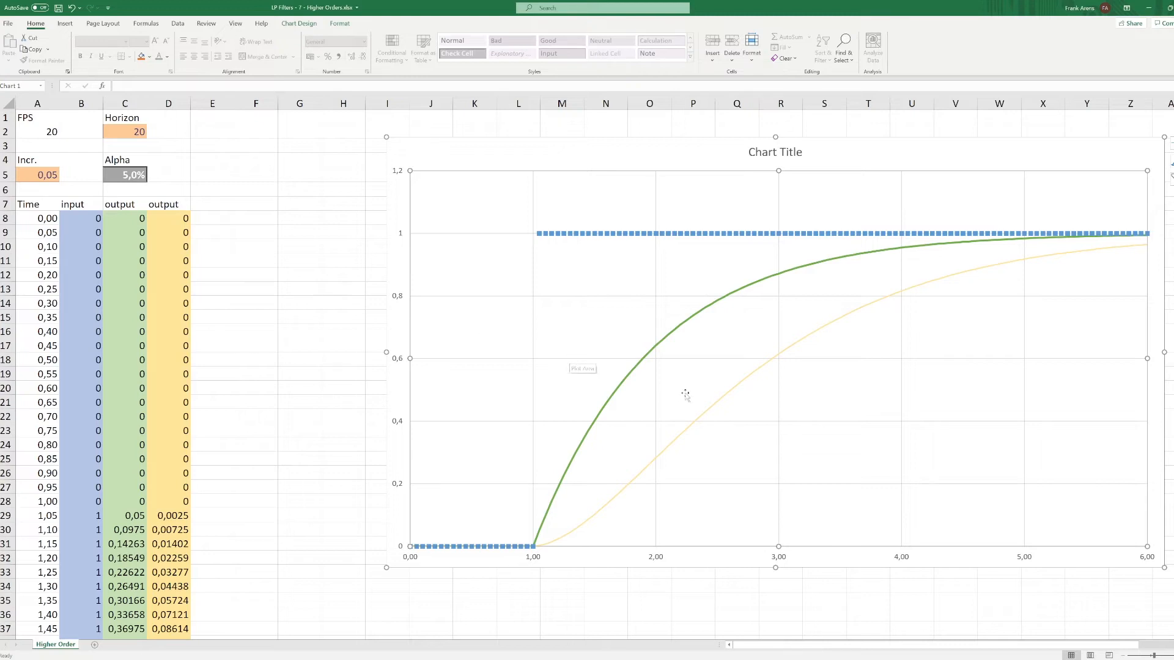
{"action": "left_click", "coordinate": [702, 419]}
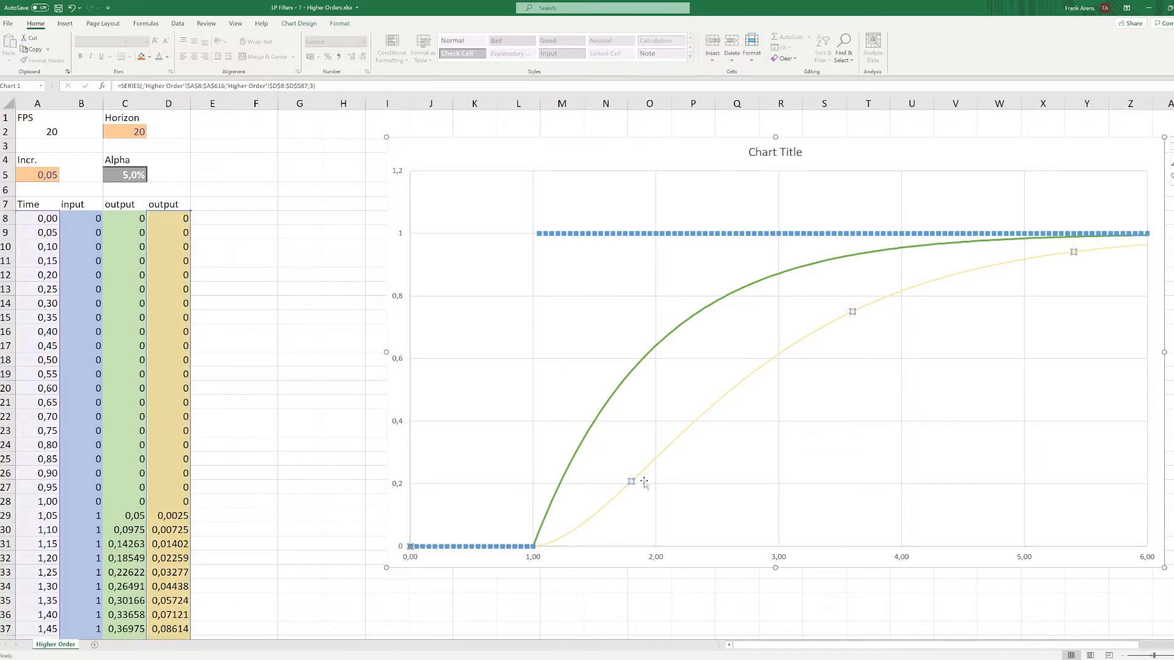
{"action": "mouse_move", "coordinate": [715, 405]}
{"action": "left_click", "coordinate": [239, 255]}
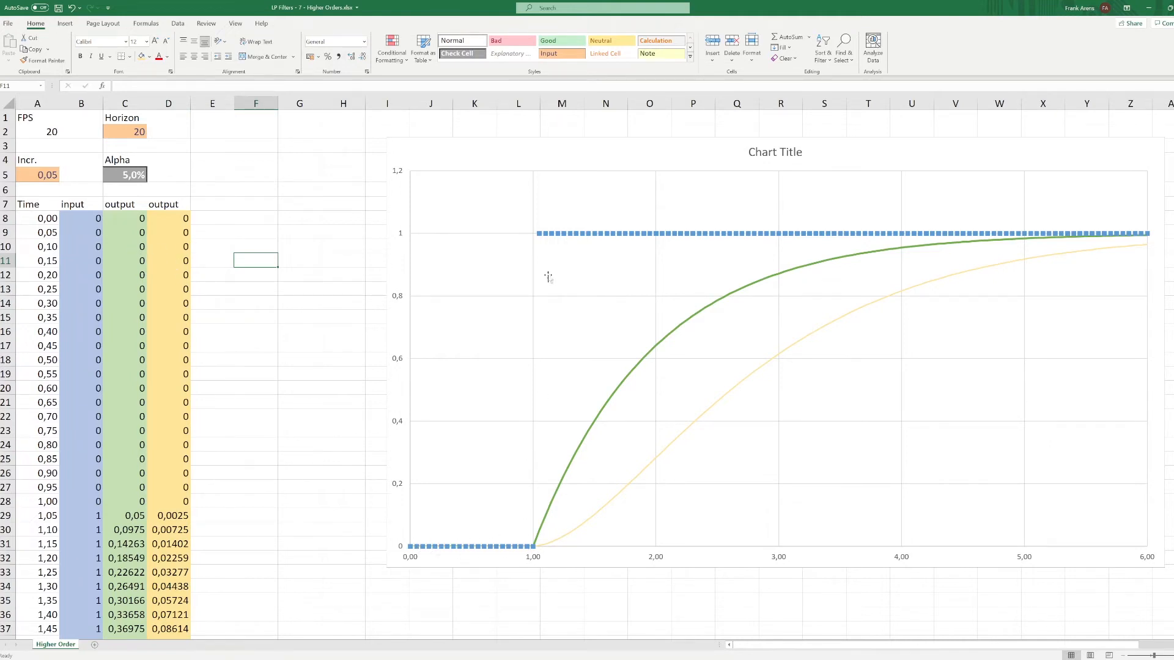
- Compare the green and yellow curves, and add a third output in column E, shaded orange and plotted as an orange curve
{"action": "left_click", "coordinate": [616, 397]}
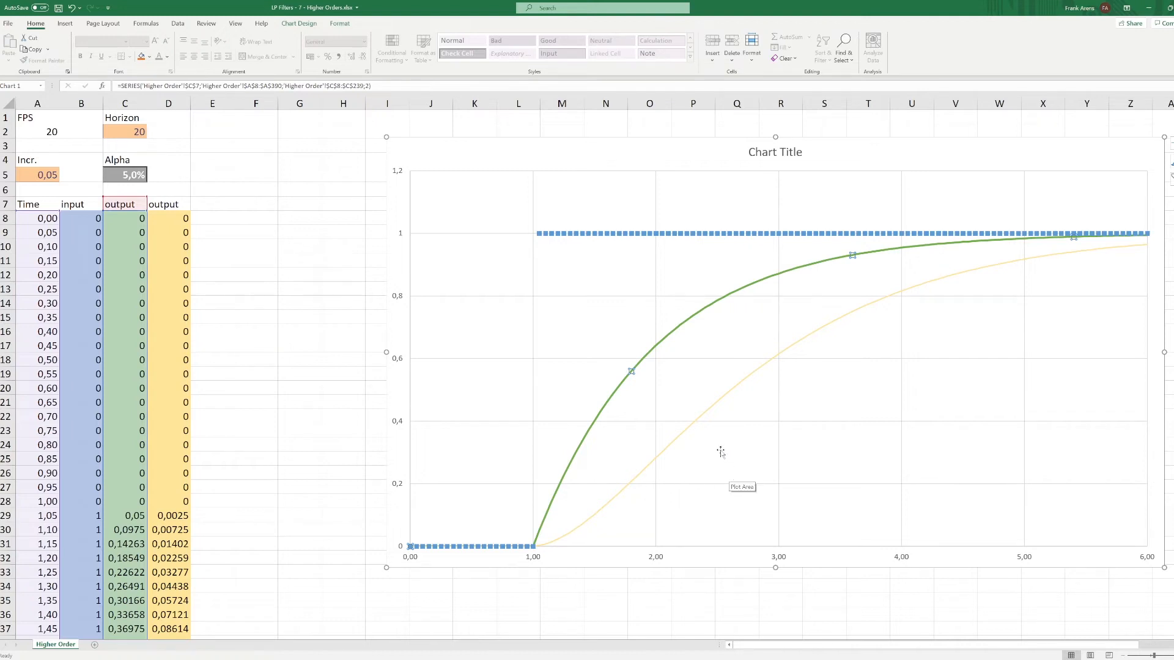
{"action": "left_click", "coordinate": [721, 401]}
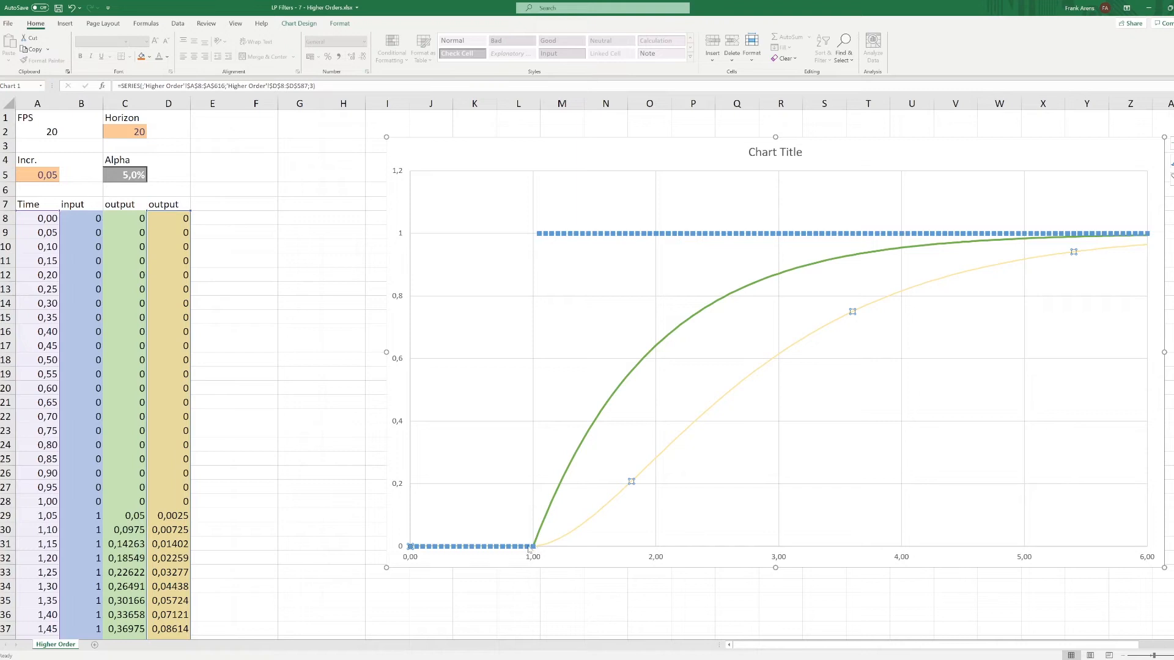
{"action": "left_click", "coordinate": [309, 340]}
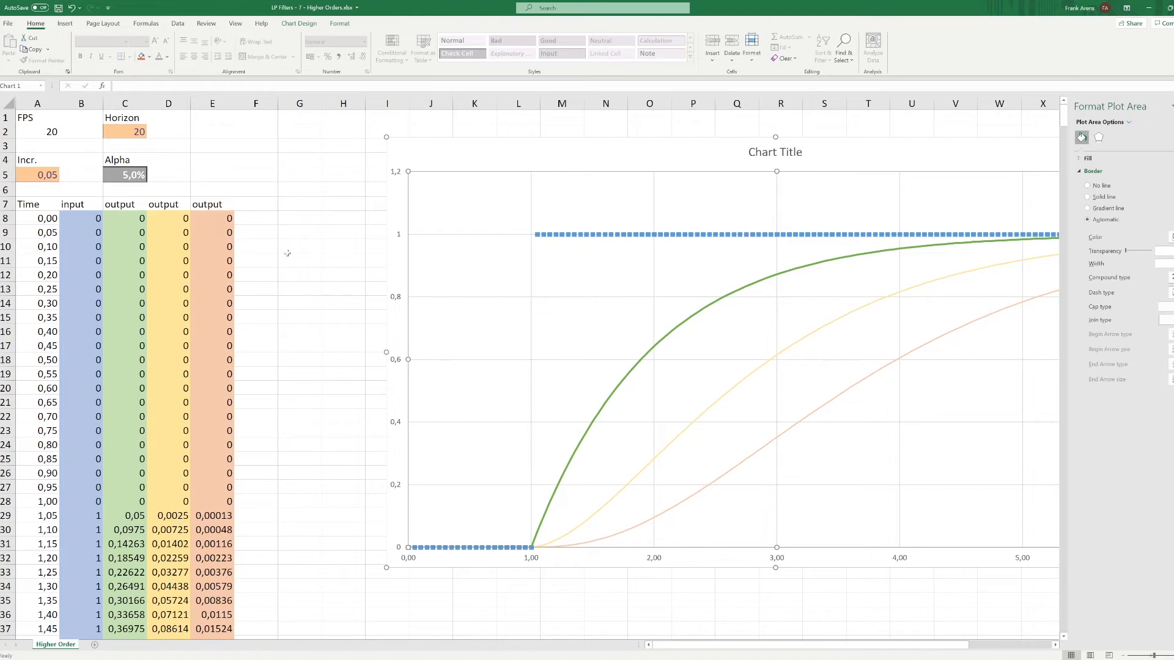
- Label the three output columns LP1, LP2 and LP3 in cells C6, D6 and E6
{"action": "left_click", "coordinate": [127, 190]}
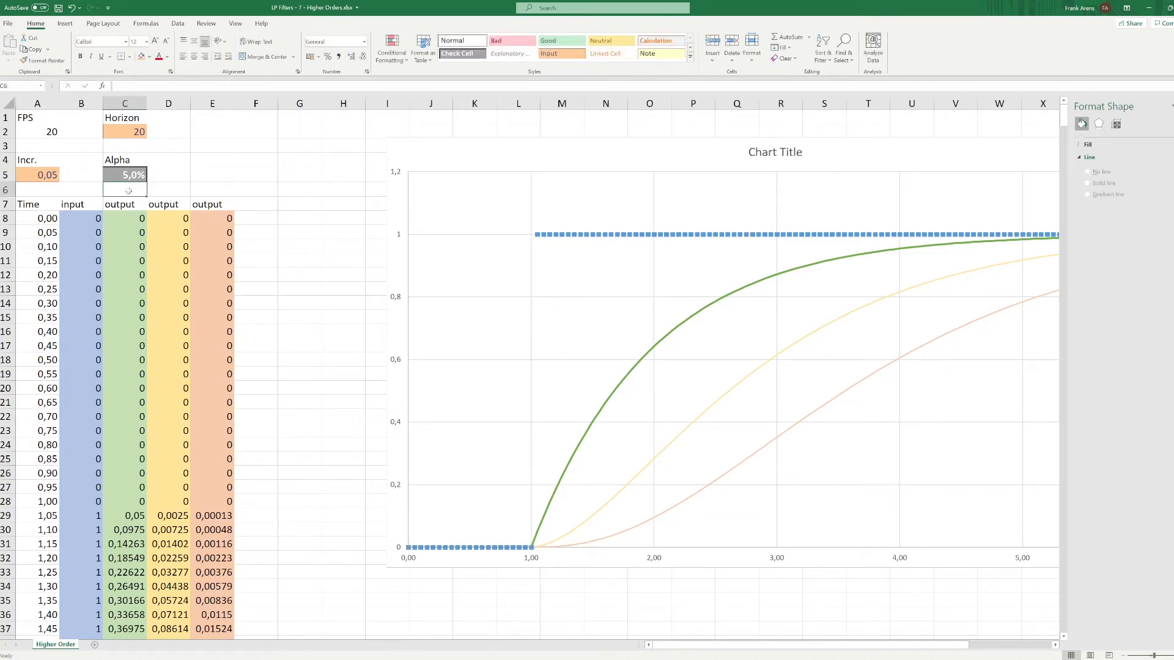
{"action": "type", "text": "LP1"}
{"action": "left_click", "coordinate": [170, 190]}
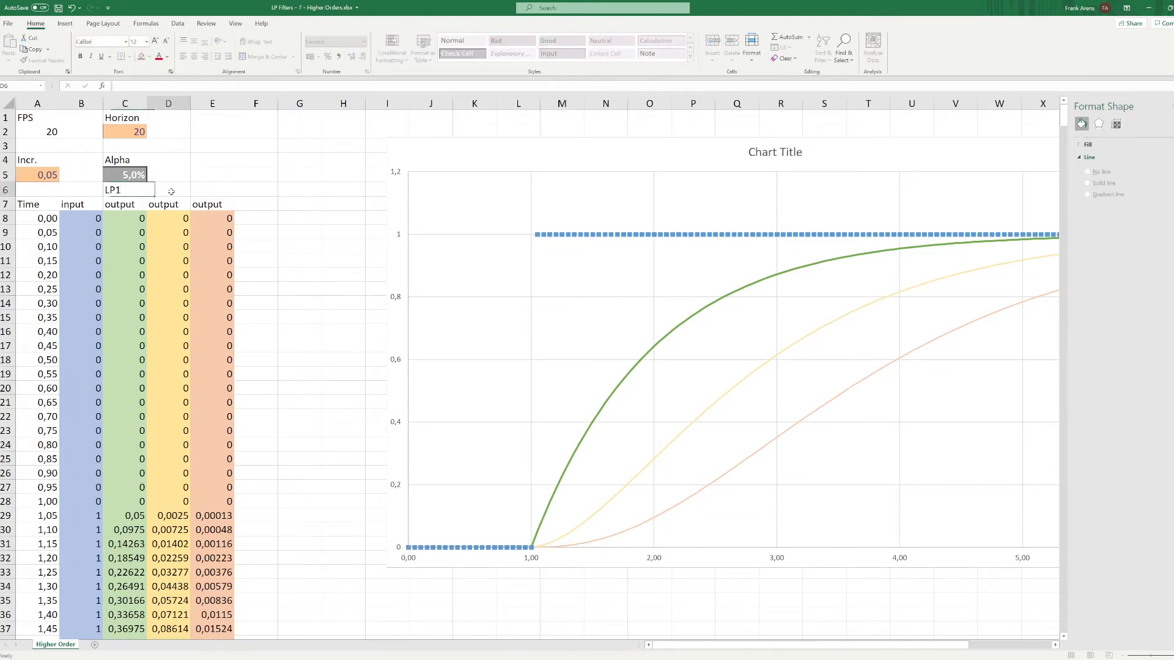
{"action": "type", "text": "LP"}
{"action": "left_click", "coordinate": [225, 191]}
{"action": "type", "text": "LP3"}
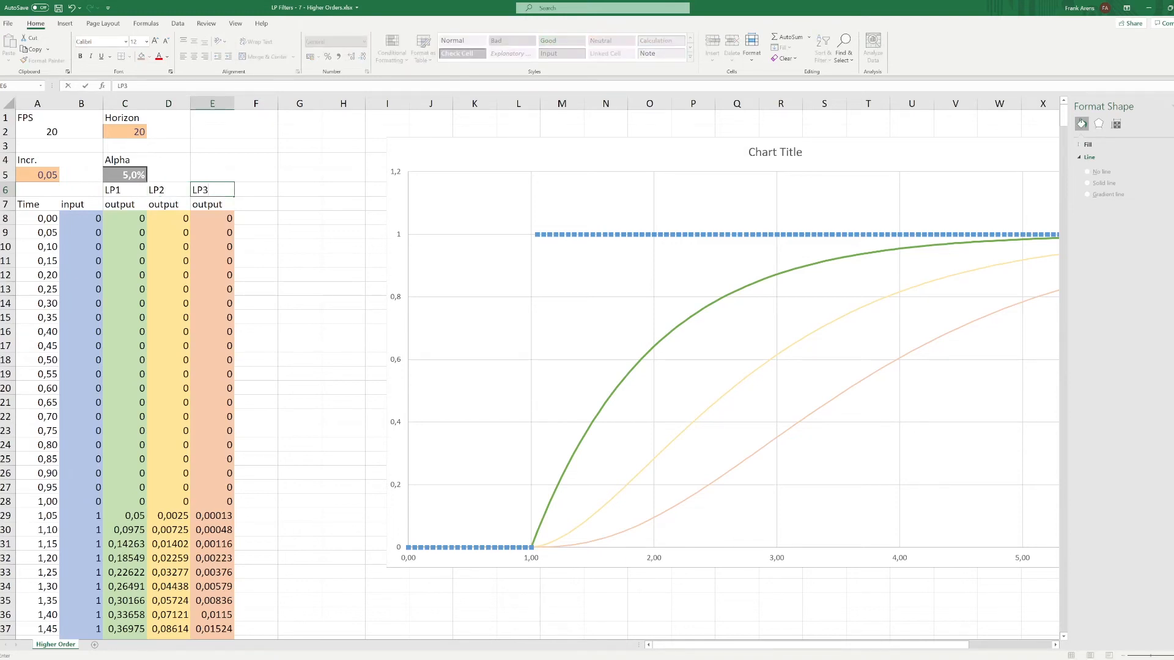
{"action": "left_click", "coordinate": [305, 244]}
- Compare how steeply the LP1, LP2 and LP3 curves start to rise after the input step at 1,00
{"action": "left_click", "coordinate": [740, 463]}
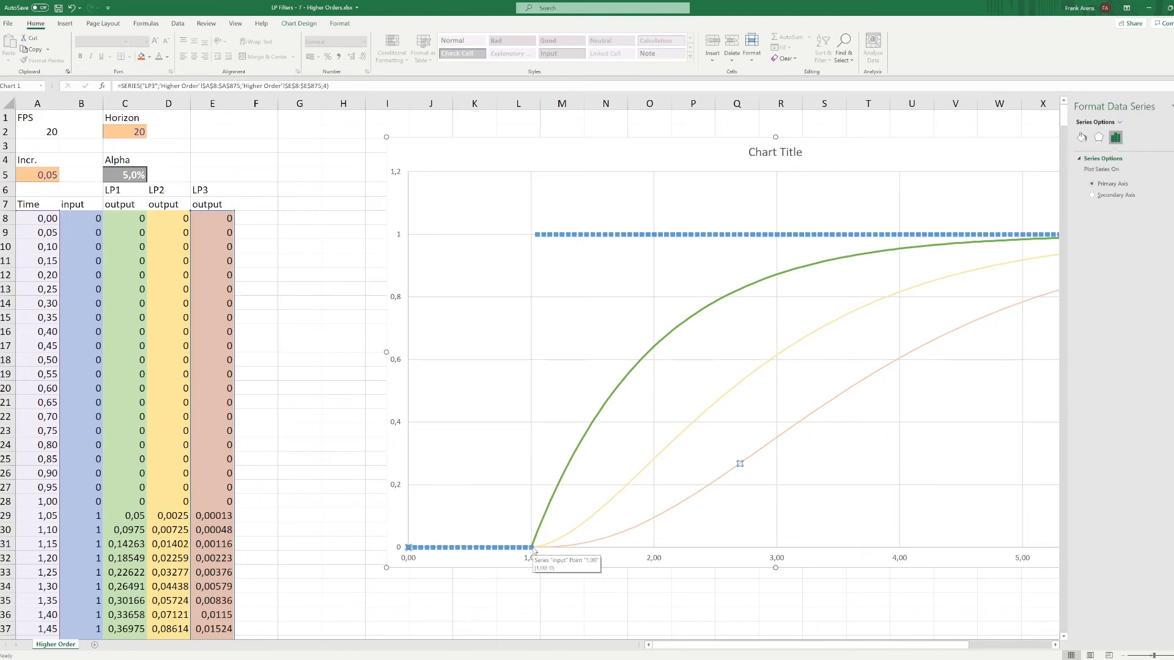
{"action": "left_click", "coordinate": [588, 522]}
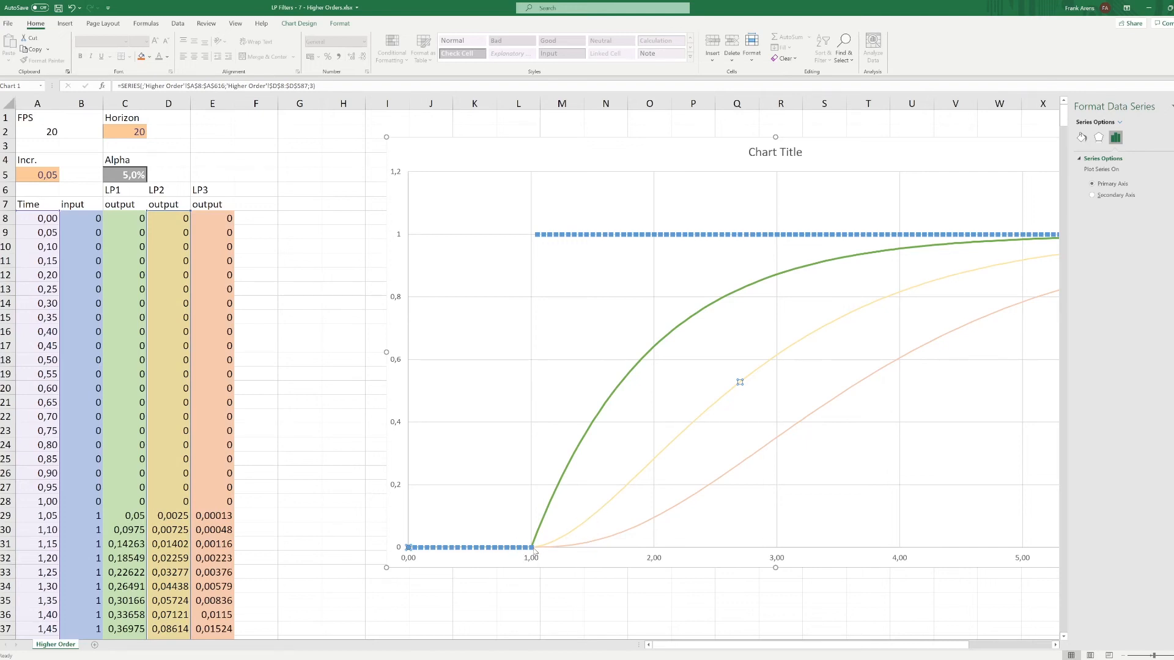
{"action": "mouse_move", "coordinate": [566, 538]}
{"action": "left_click", "coordinate": [548, 518]}
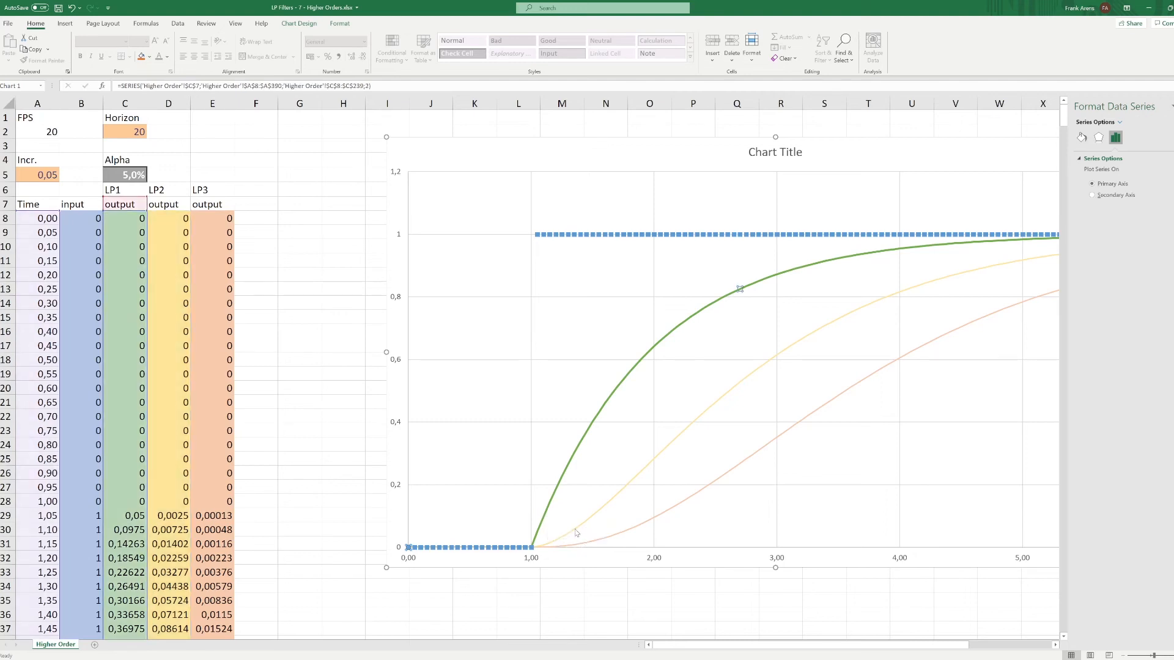
{"action": "left_click", "coordinate": [576, 533]}
{"action": "left_click", "coordinate": [620, 537]}
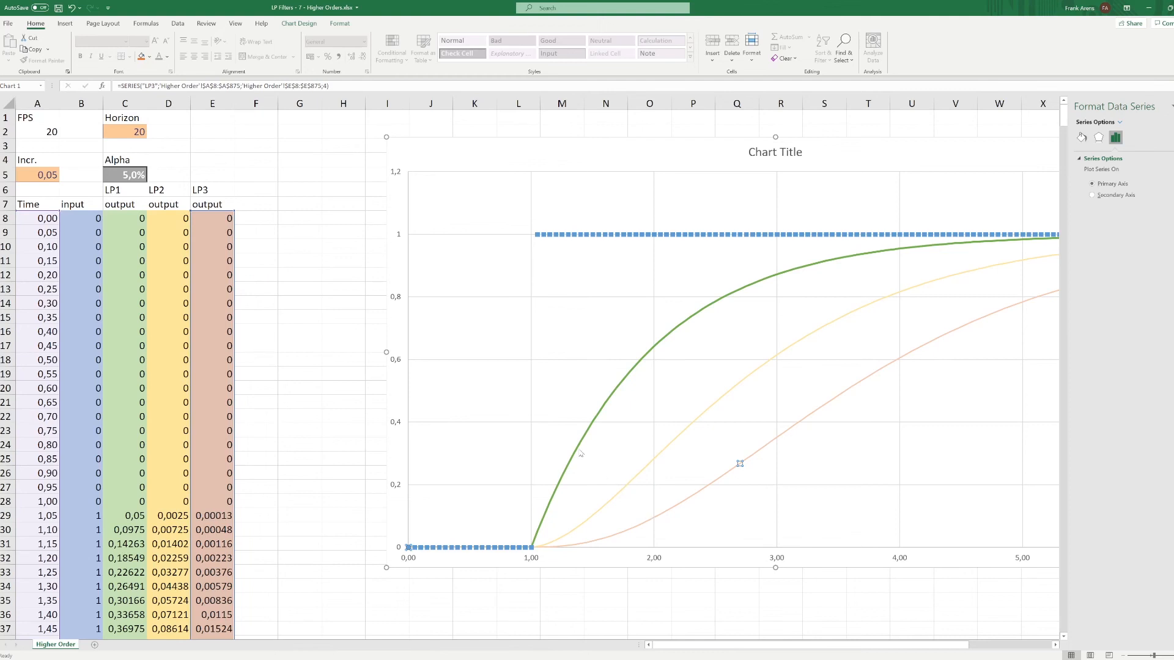
{"action": "mouse_move", "coordinate": [581, 453]}
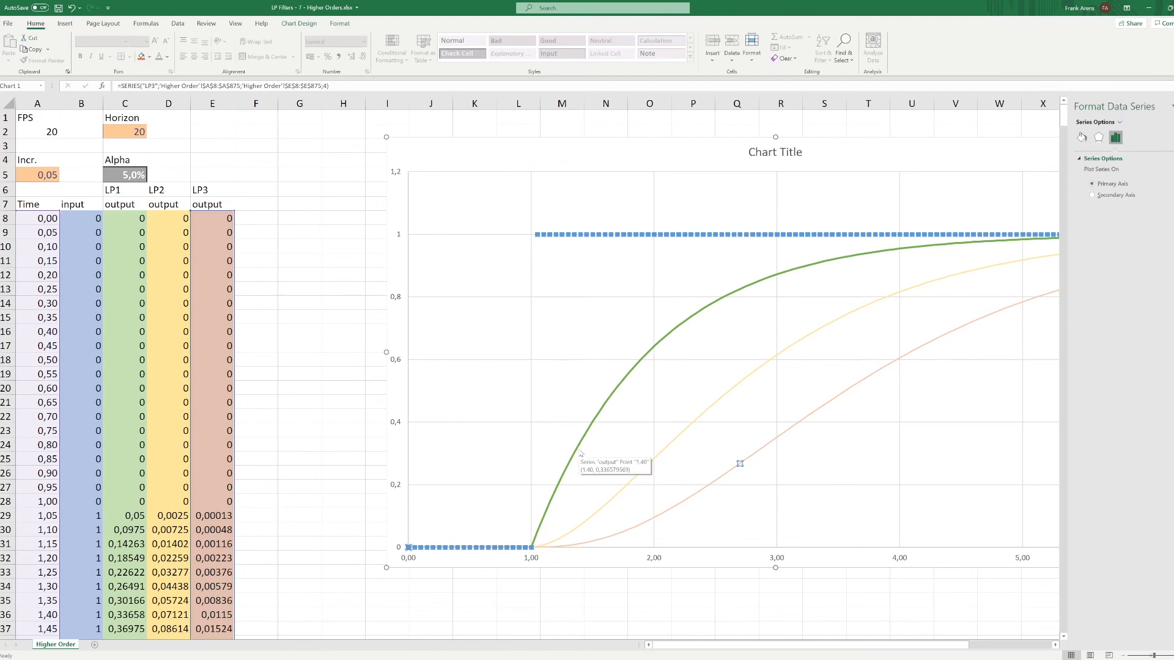